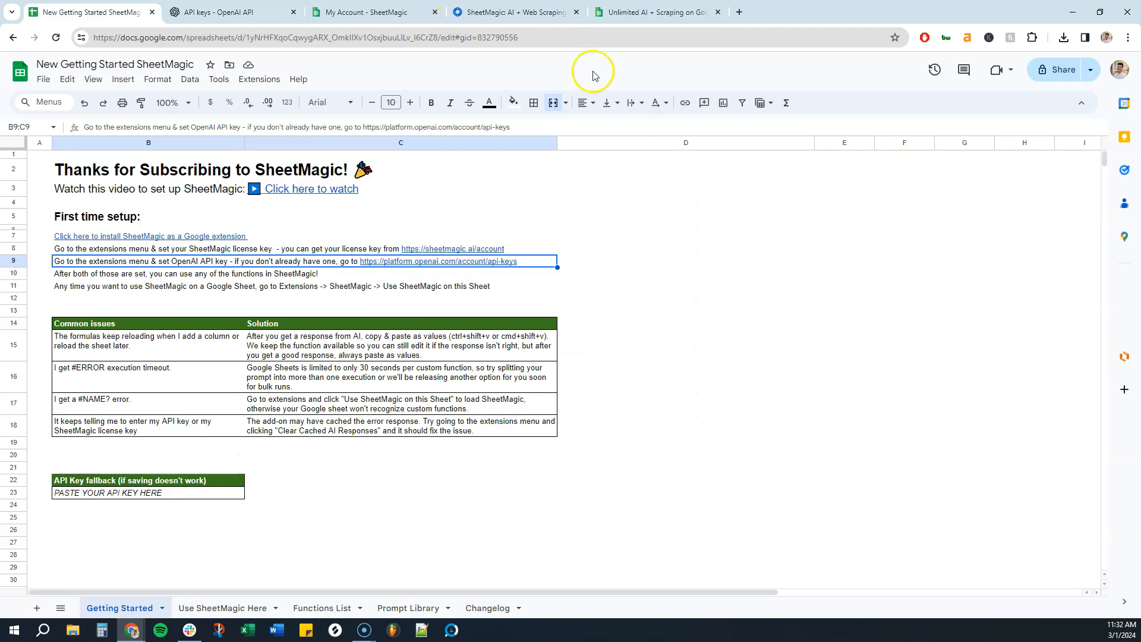
left_click(255, 83)
mouse_move(356, 234)
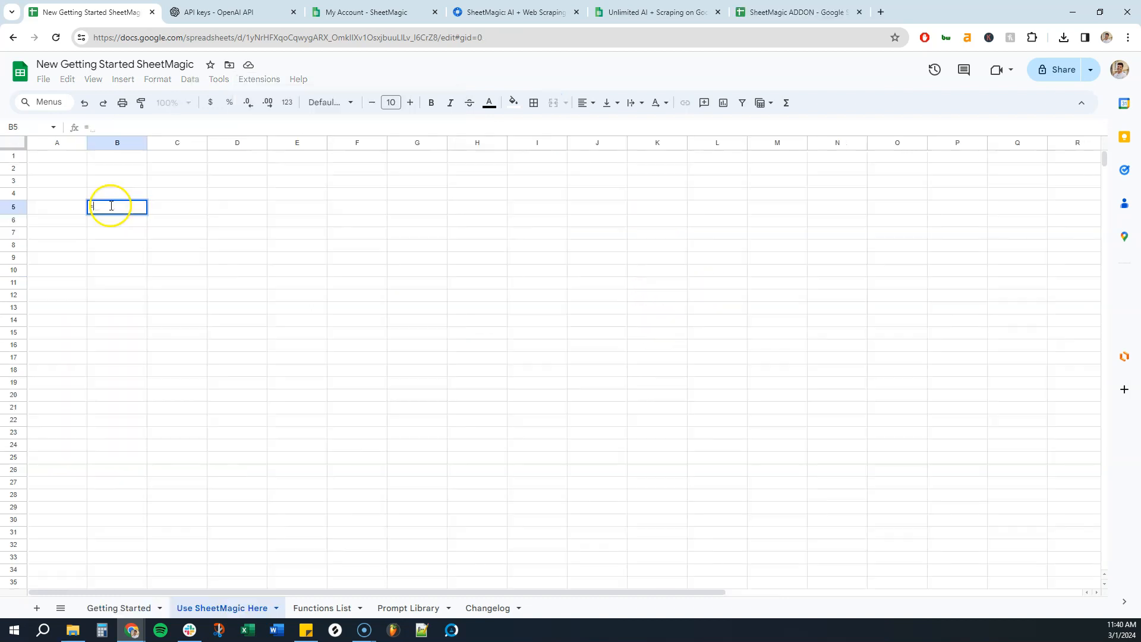
- Enter the test formula =ai("testingggg") in cell B5 and review the formula's prompt against its response
type("ai(\"")
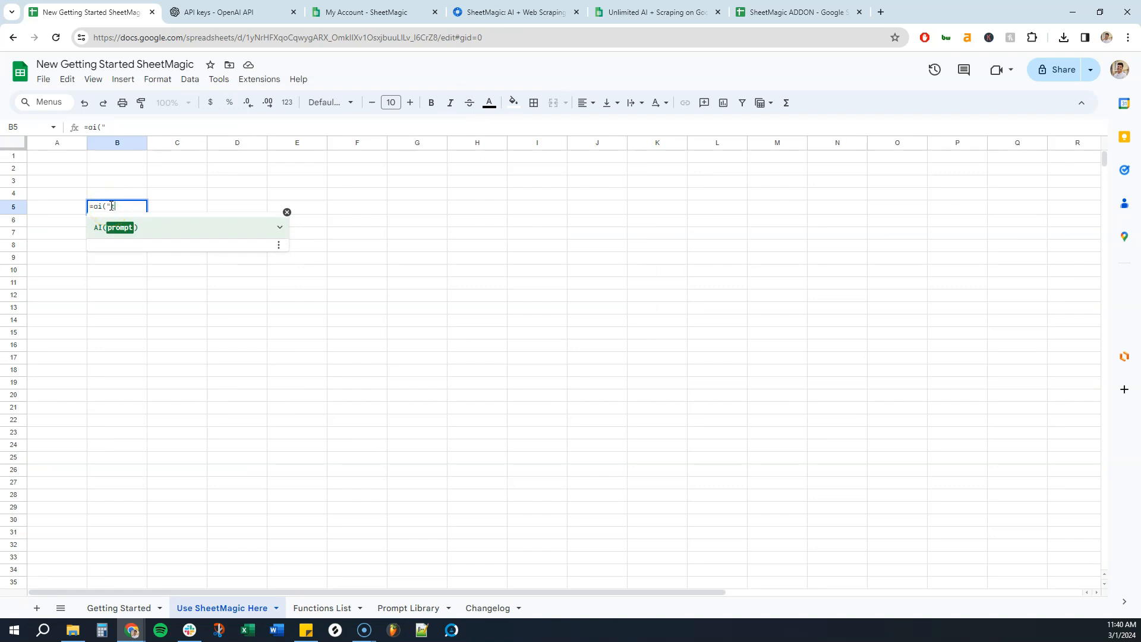
type("testingggg\")")
key("Return")
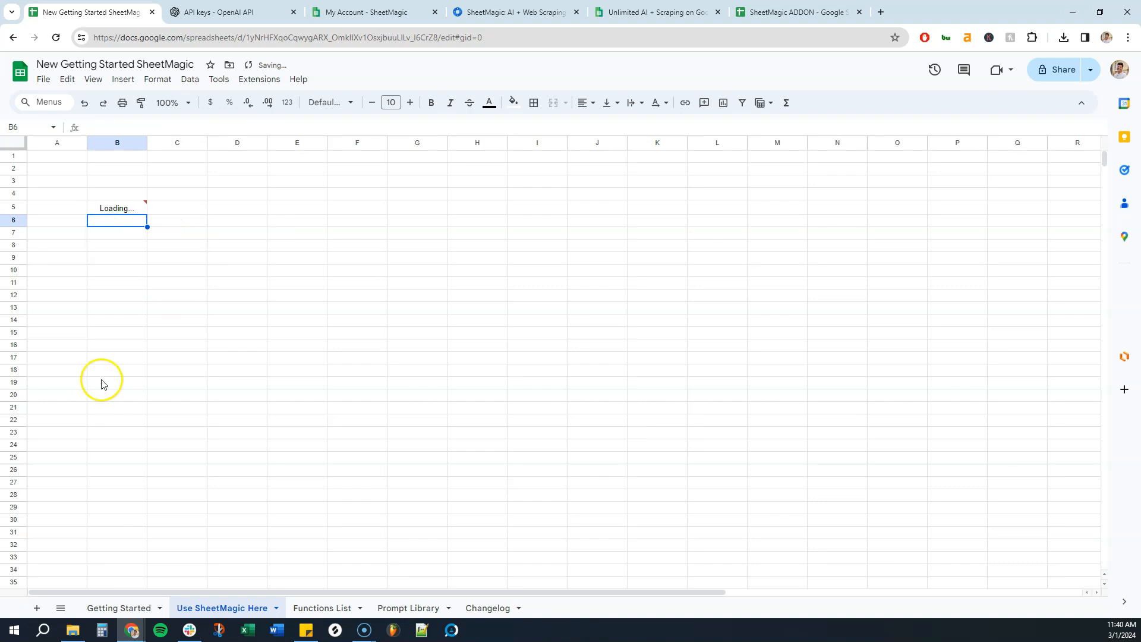
left_click(138, 210)
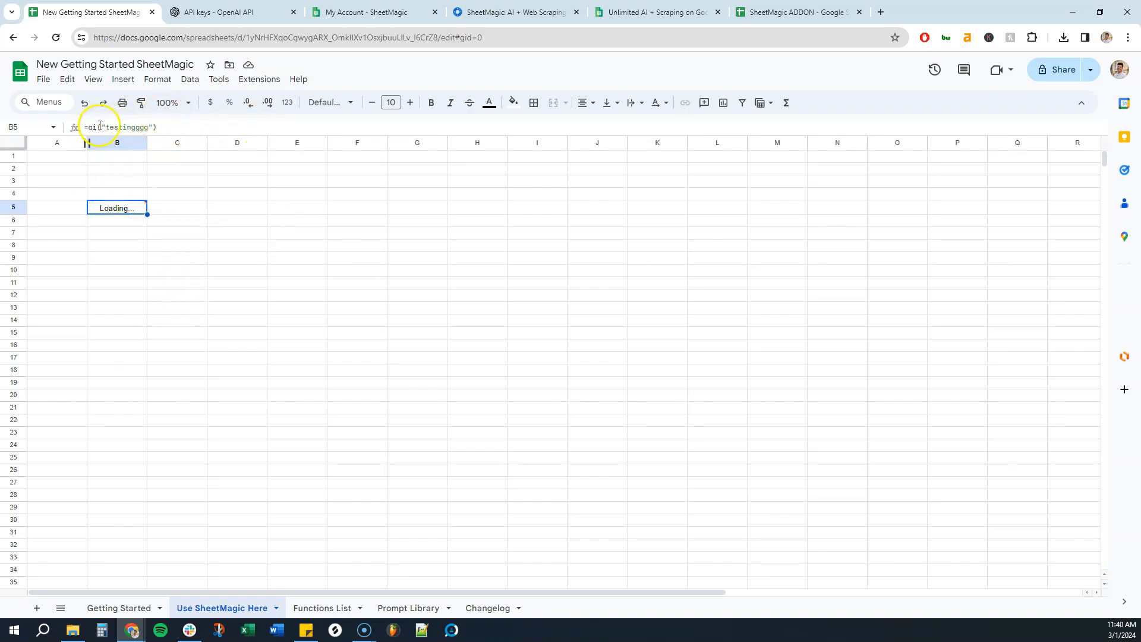
left_click(113, 127)
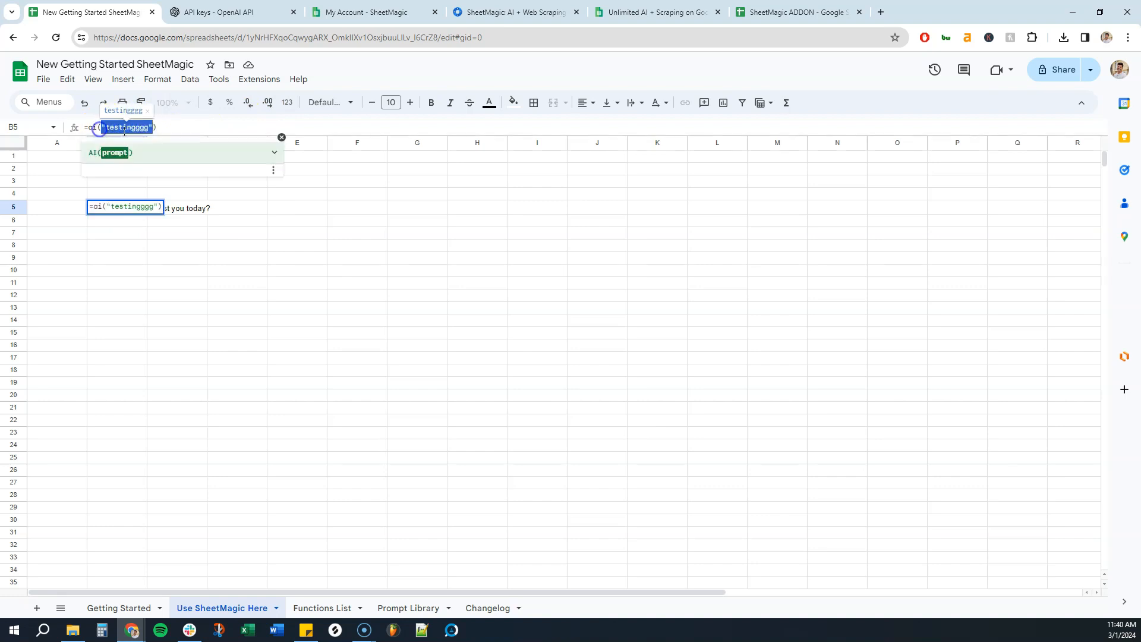
left_click(303, 276)
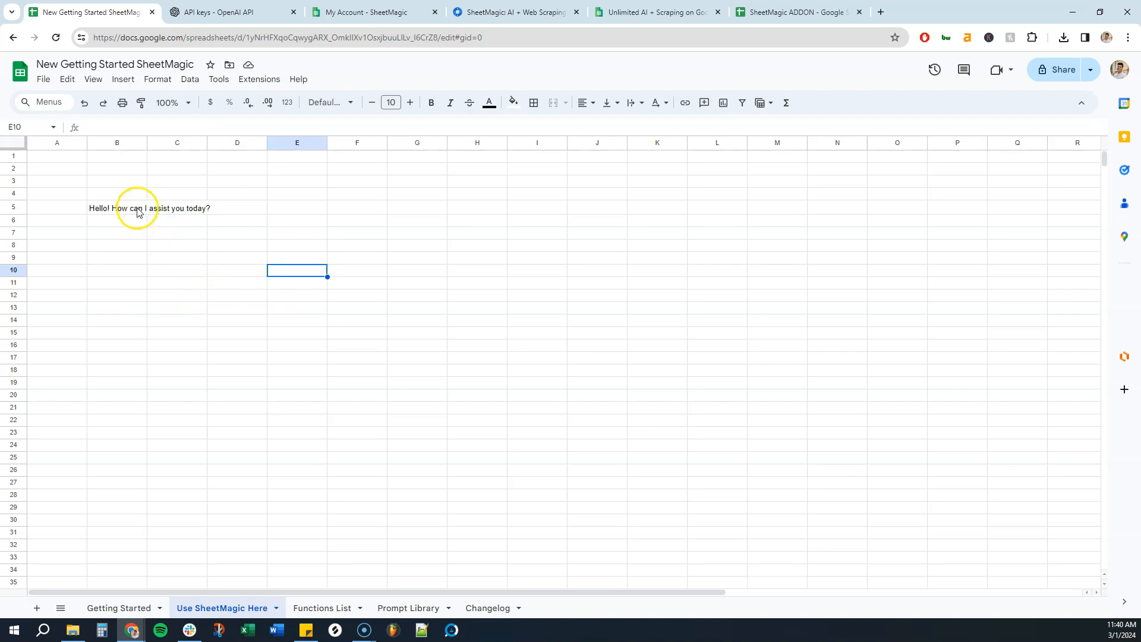
left_click(113, 208)
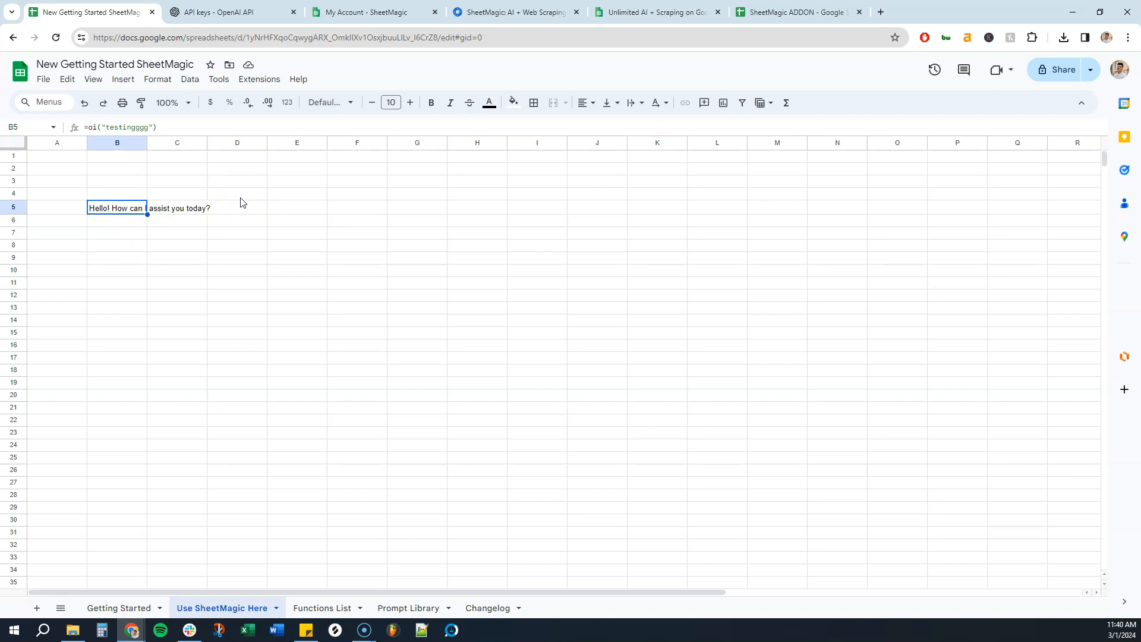
left_click_drag(101, 127, 167, 124)
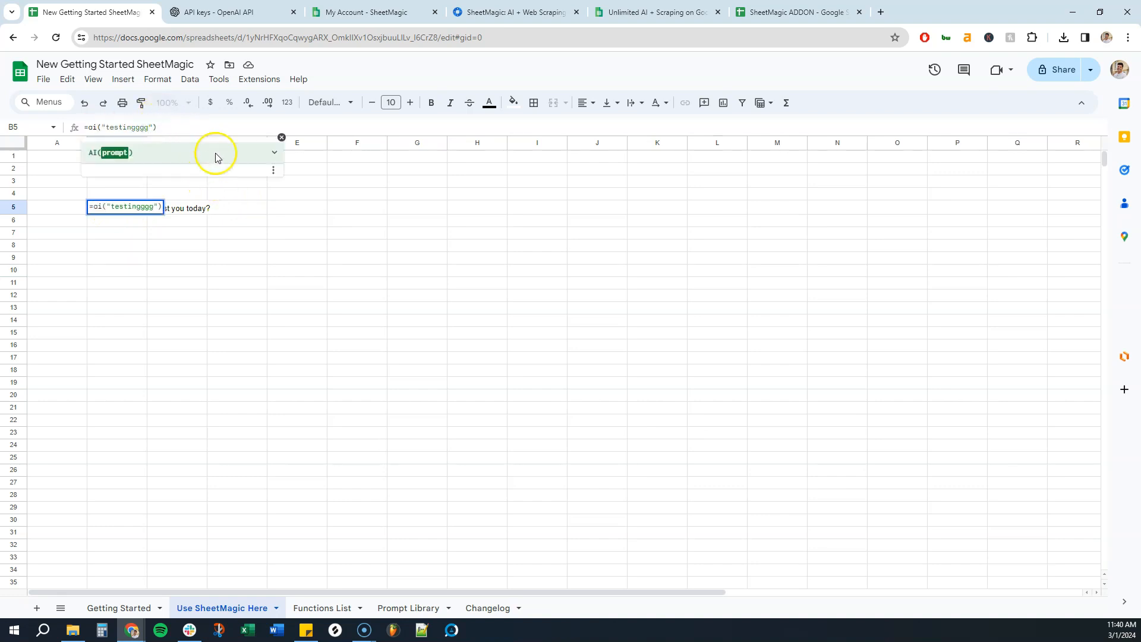
left_click(268, 254)
- Insert one column to the left of column B and paste the "fun things to do in miami" keyword list into B5:B30
right_click(119, 143)
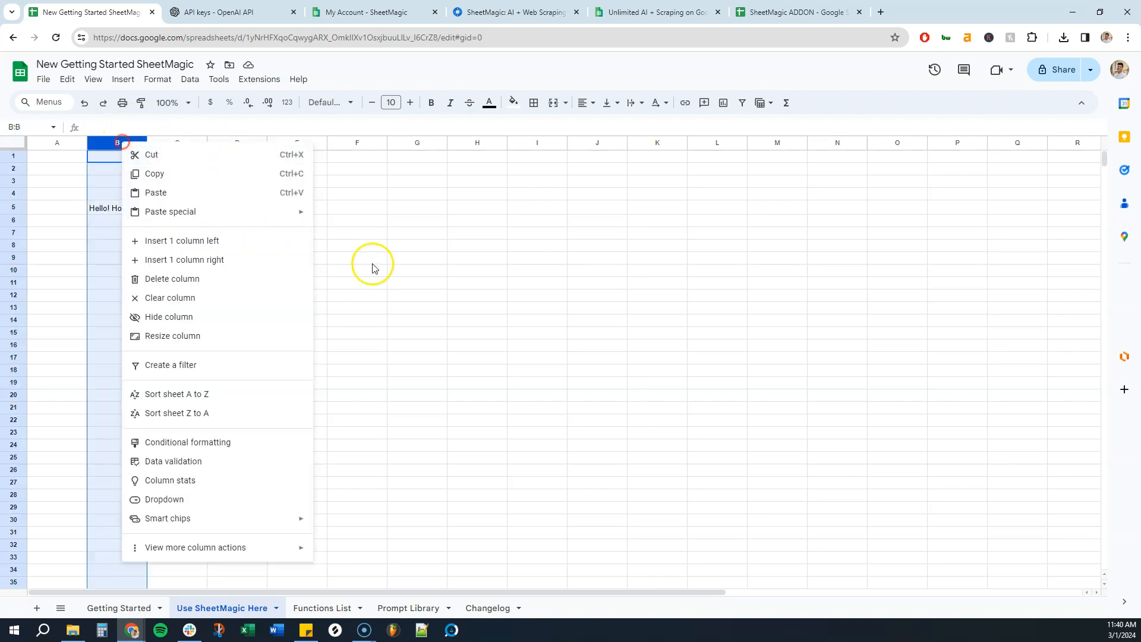
left_click(231, 238)
left_click(118, 208)
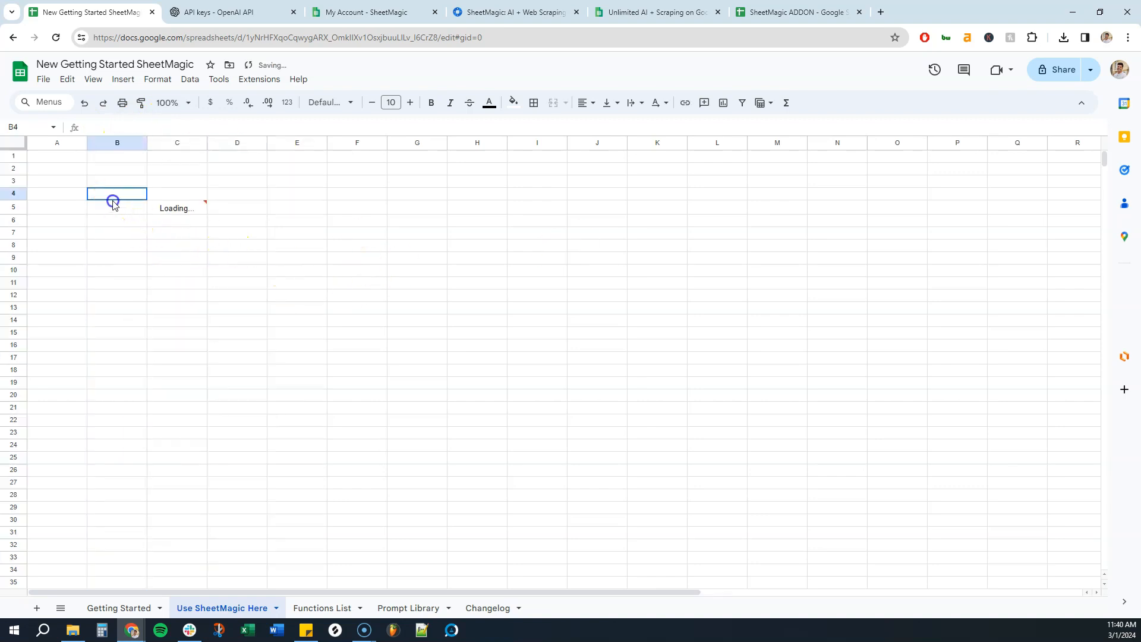
type("fun things to do in miami fun things to do in miami for adults fun things to do in miami beach fun things to do in miami for kids fun things to do in miami for young adults fun things to do in miami for couples fun things to do in miami for teens fun things to do in miami at night fun things to do in miami in february fun things to do in miami in january fun things to do in miami for couples at night fun things to do in miami this weekend fun things to do in miami in december fun things to do in miami reddit fun things to do in miami beach with family fun things to do in miami for bachelorette party fun things to do in miami as a couple fun things to do in miami area fun things to do in miami airport fun things to do in miami alone fun things to do in miami at 18 fun things to do in aventura miami fun things to do in miami on a rainy day fun things to do in miami as a group fun things to do in miami for a birthday fun things to do in miami on a budget")
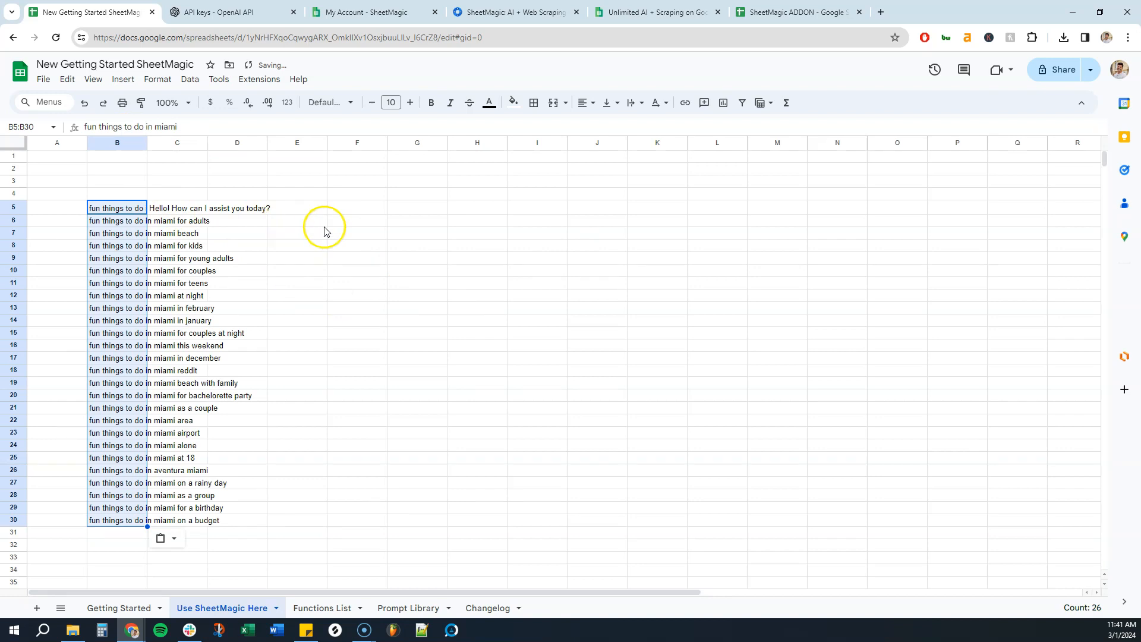
- Widen column B to fit the keywords and column C to fit the AI response
left_click(357, 279)
left_click(183, 209)
left_click_drag(148, 143, 247, 142)
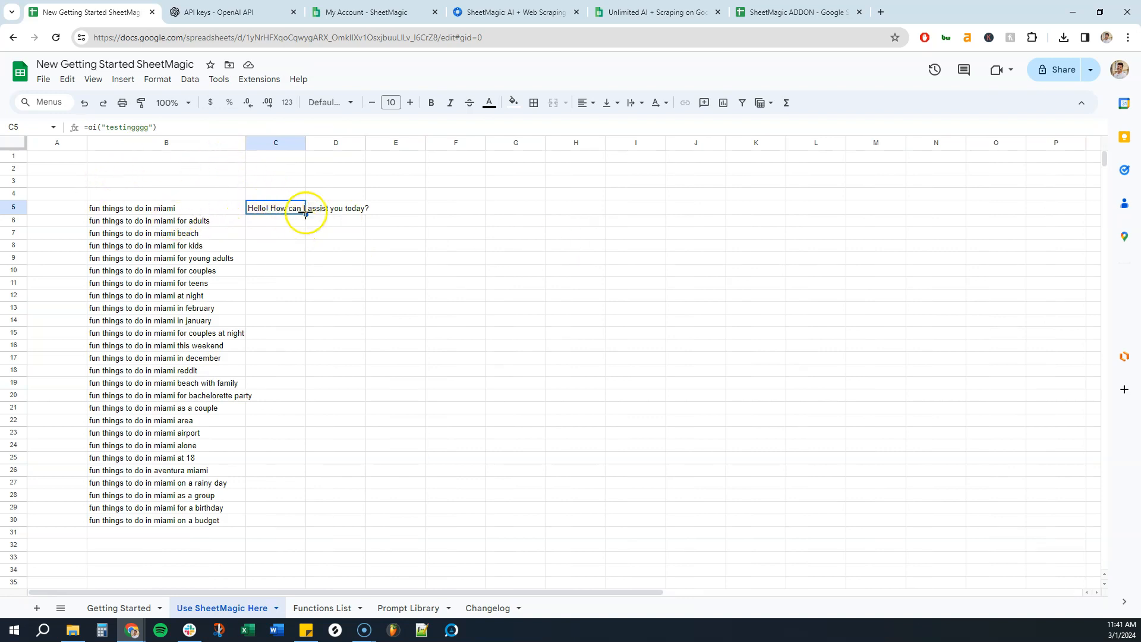
left_click_drag(305, 143, 393, 142)
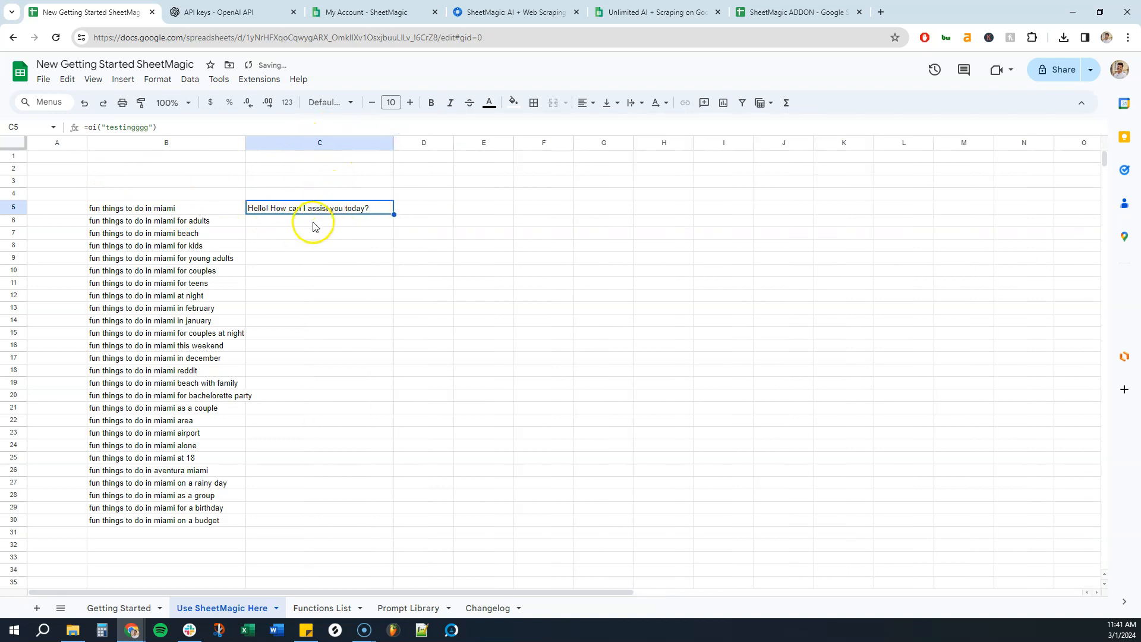
- Replace the test formula in C5 with its response as a plain value
left_click(234, 233)
left_click(319, 206)
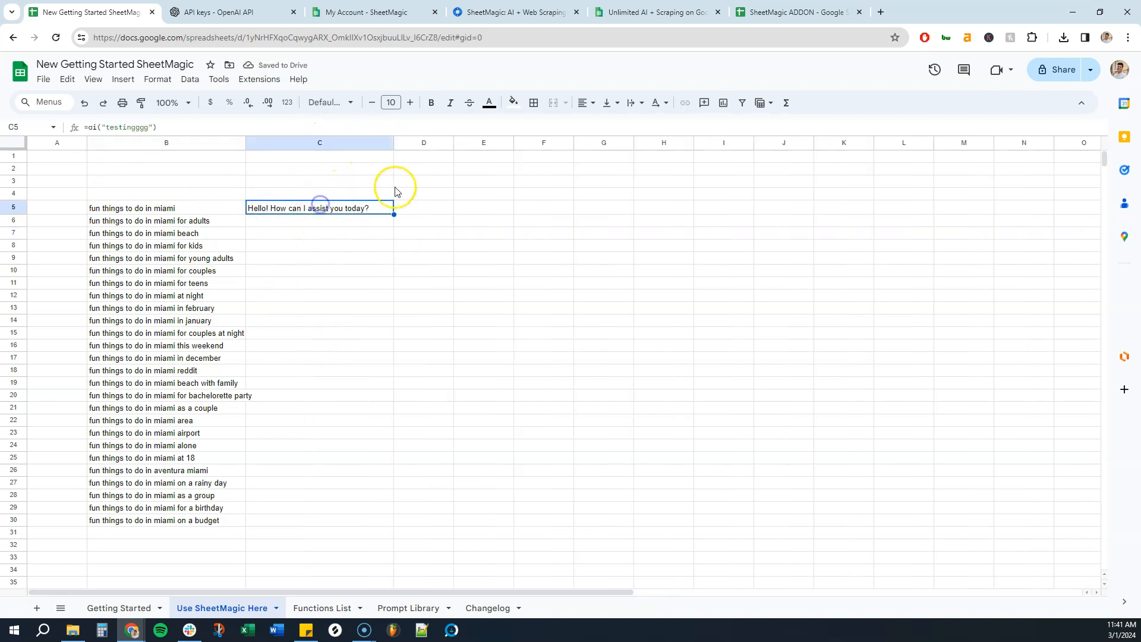
type("Hello! How can I assist you today?")
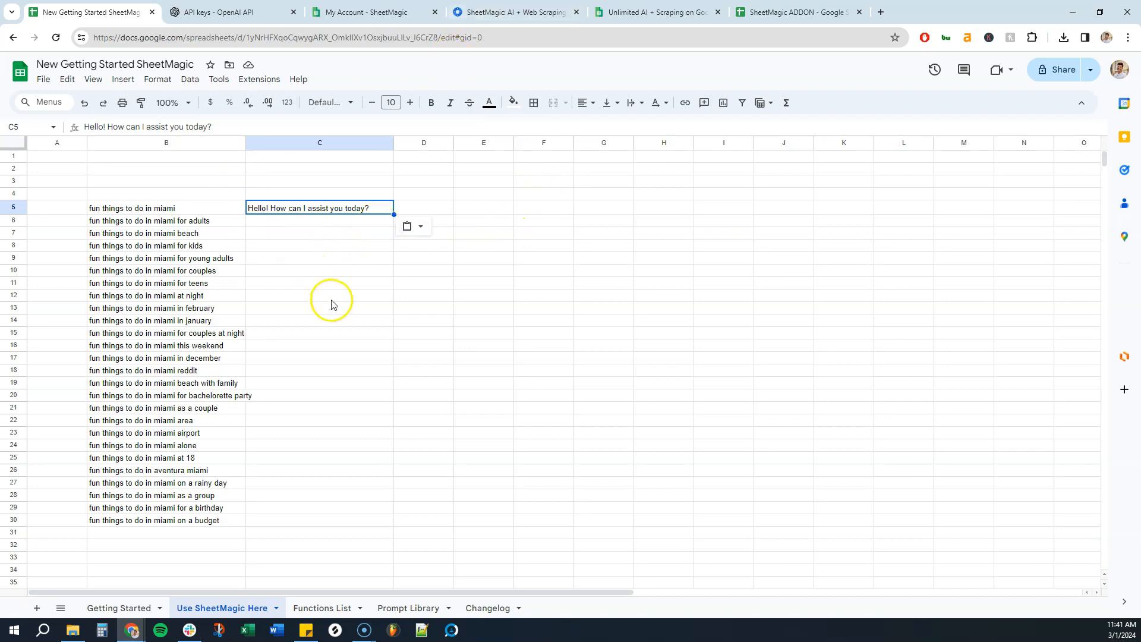
- Enter the formula =ai("write an introduction to a blog post titiled: ",B5) in cell C5
type("=ai(\"write an introduction to a blog post titled:")
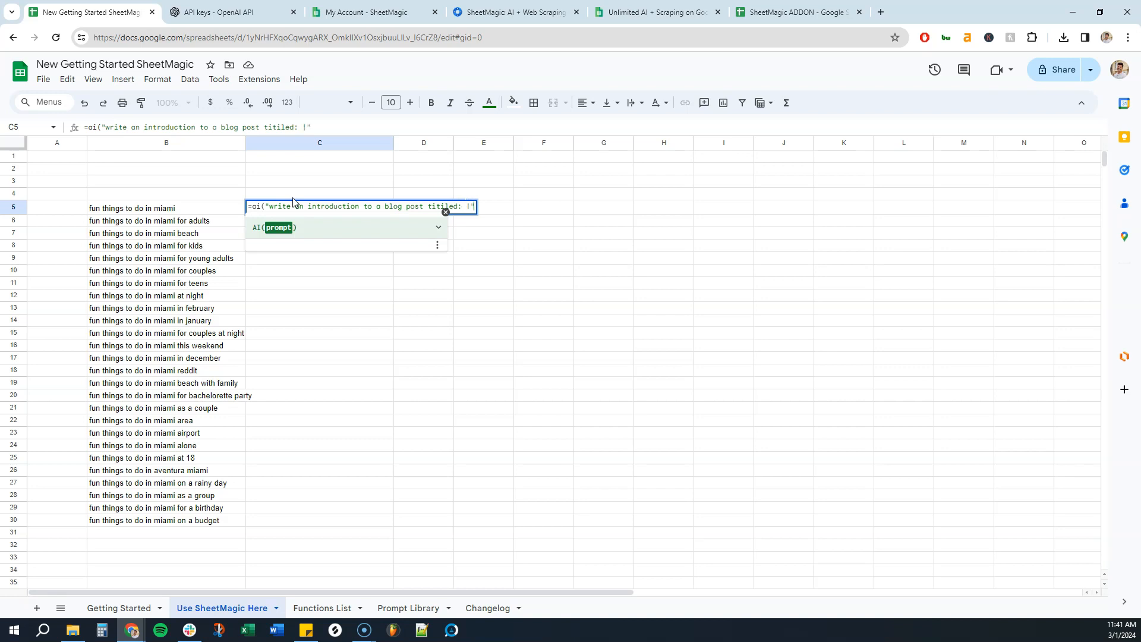
type(",")
left_click(162, 208)
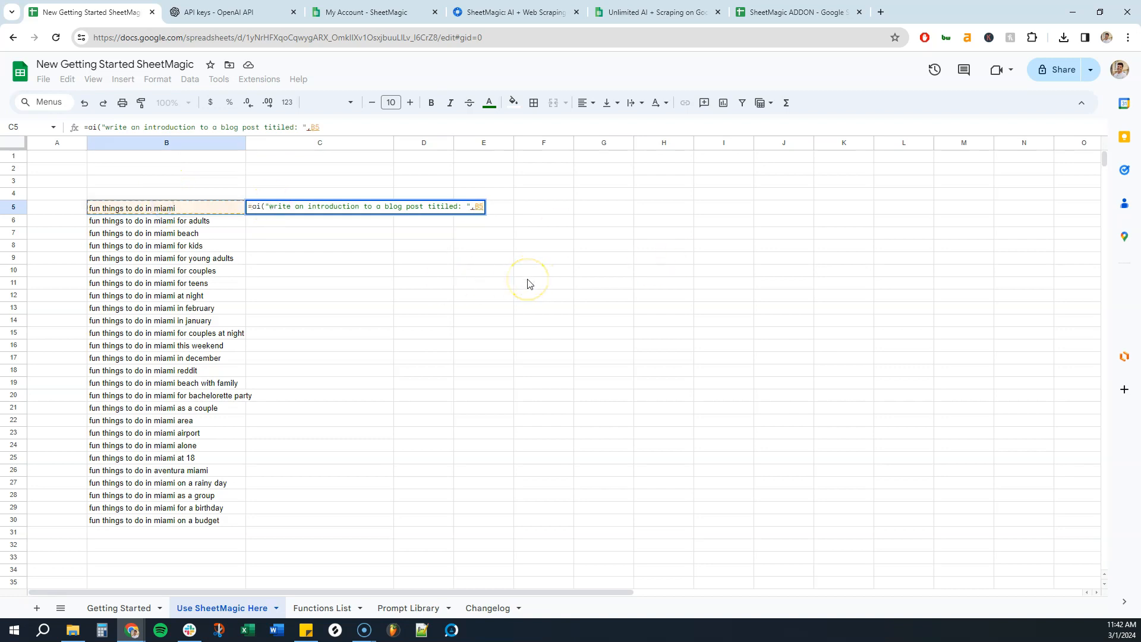
mouse_move(472, 208)
key("Return")
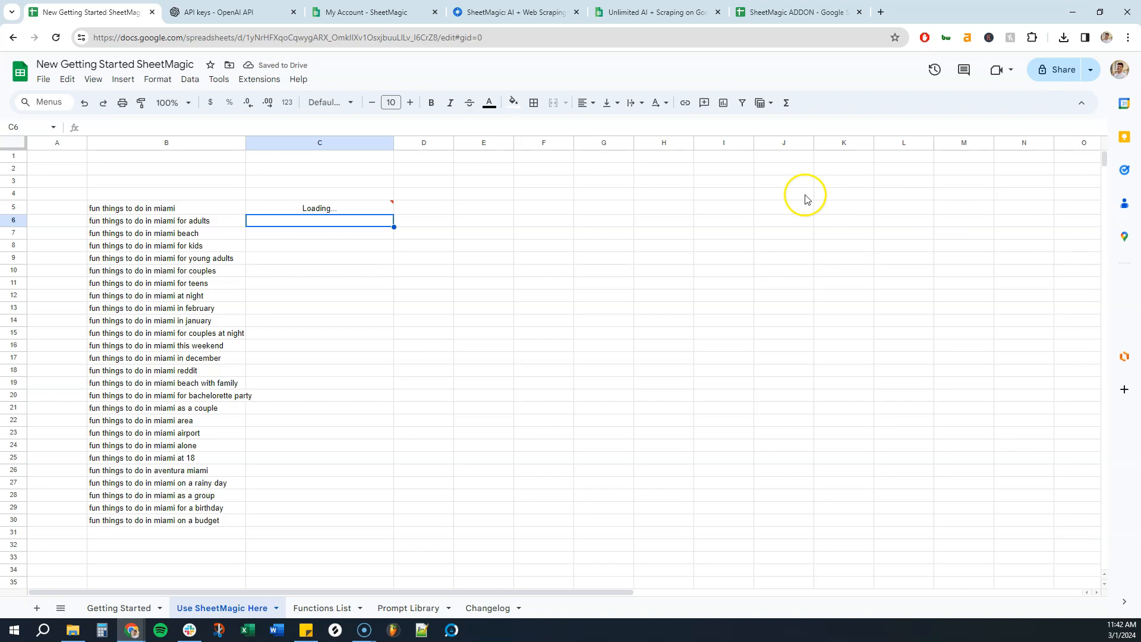
- Fill the AI introduction formula from C5 down to C30 and review the responses beside the keywords
left_click(376, 209)
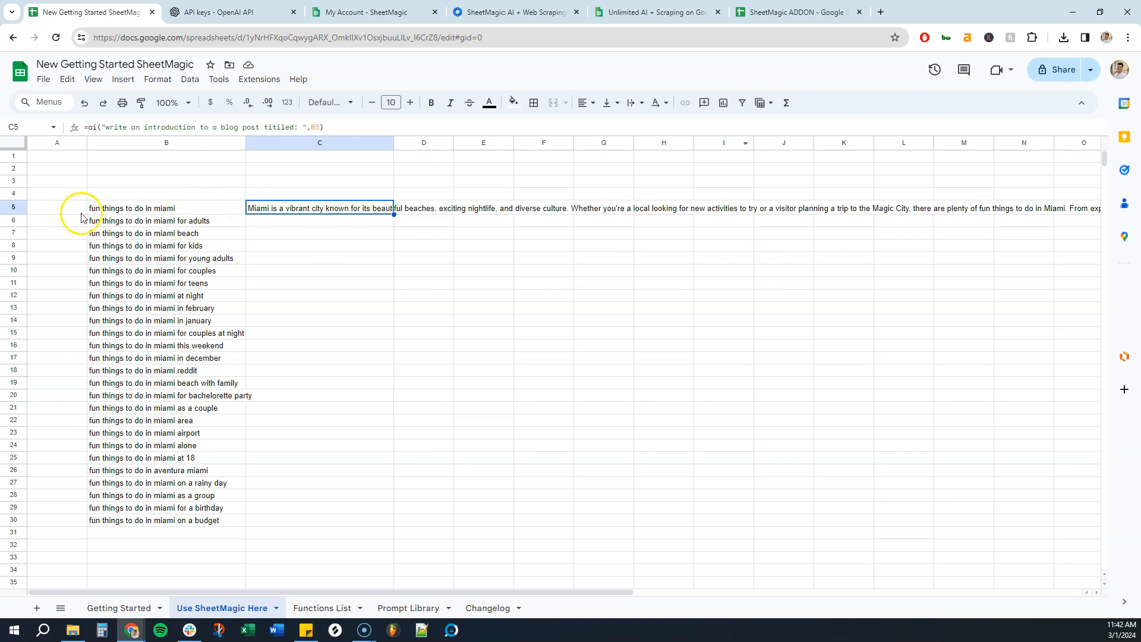
left_click(615, 259)
left_click(375, 213)
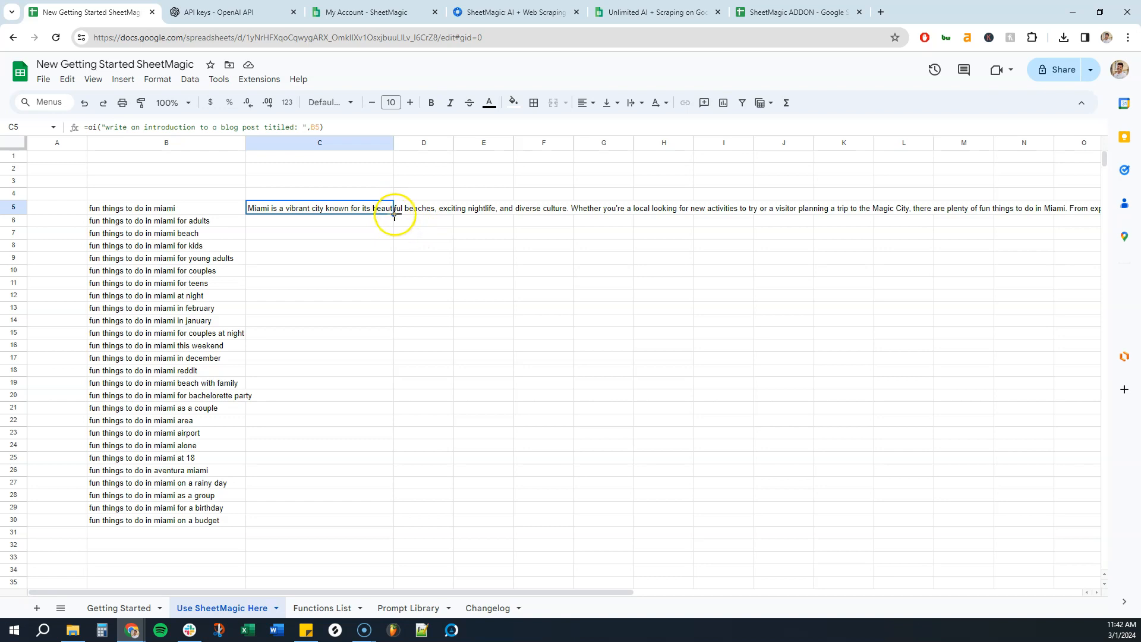
left_click_drag(394, 214, 373, 520)
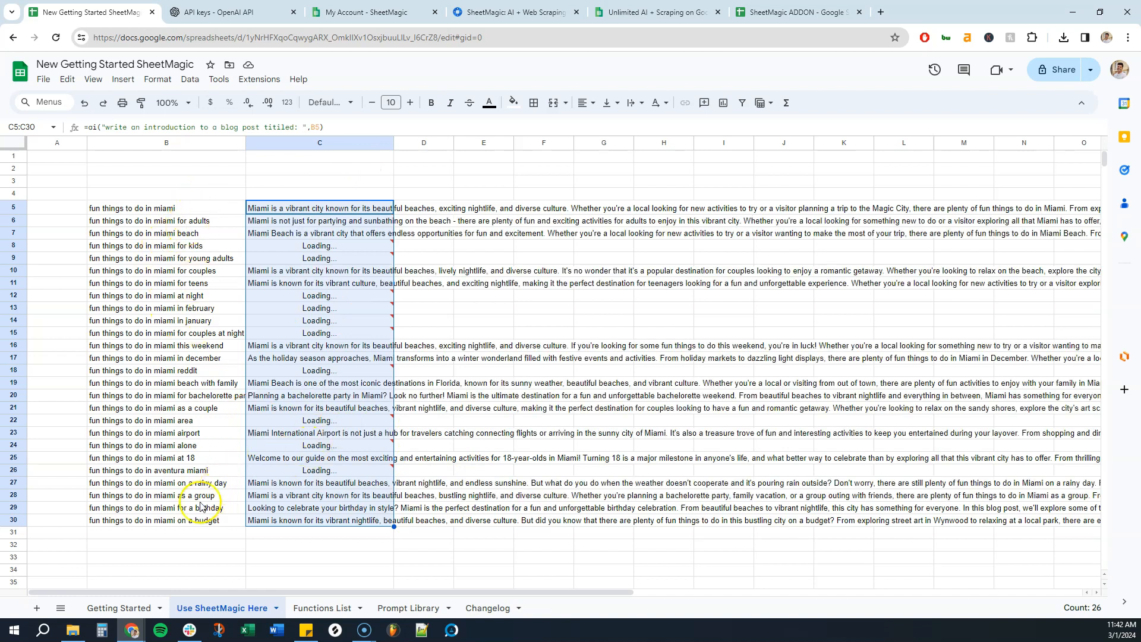
left_click_drag(155, 211, 155, 520)
left_click(275, 294)
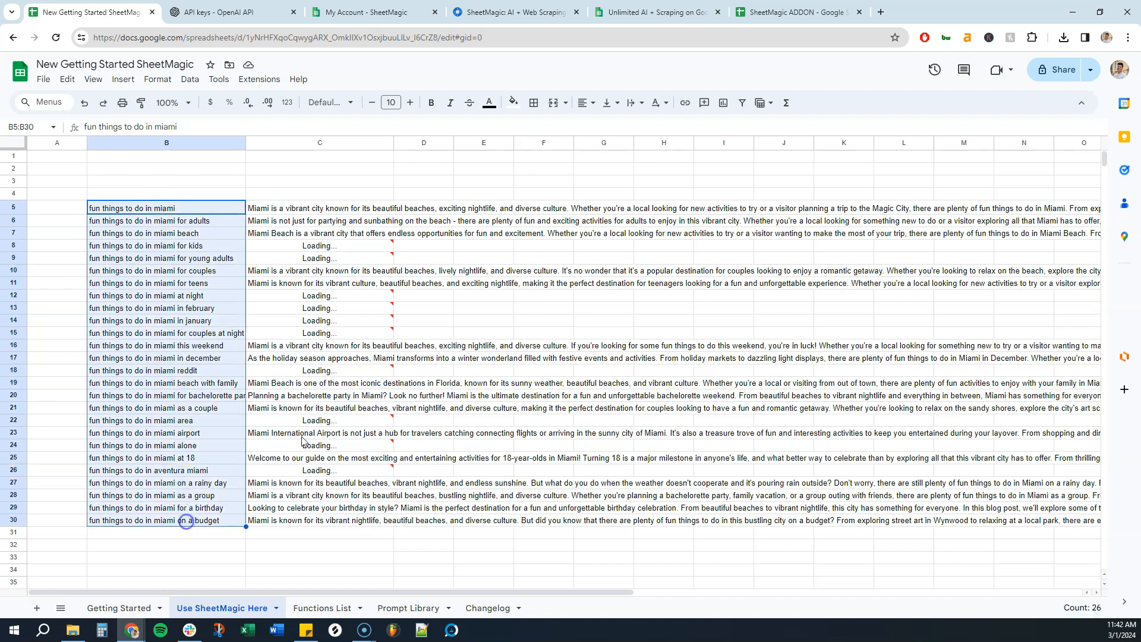
left_click(313, 211)
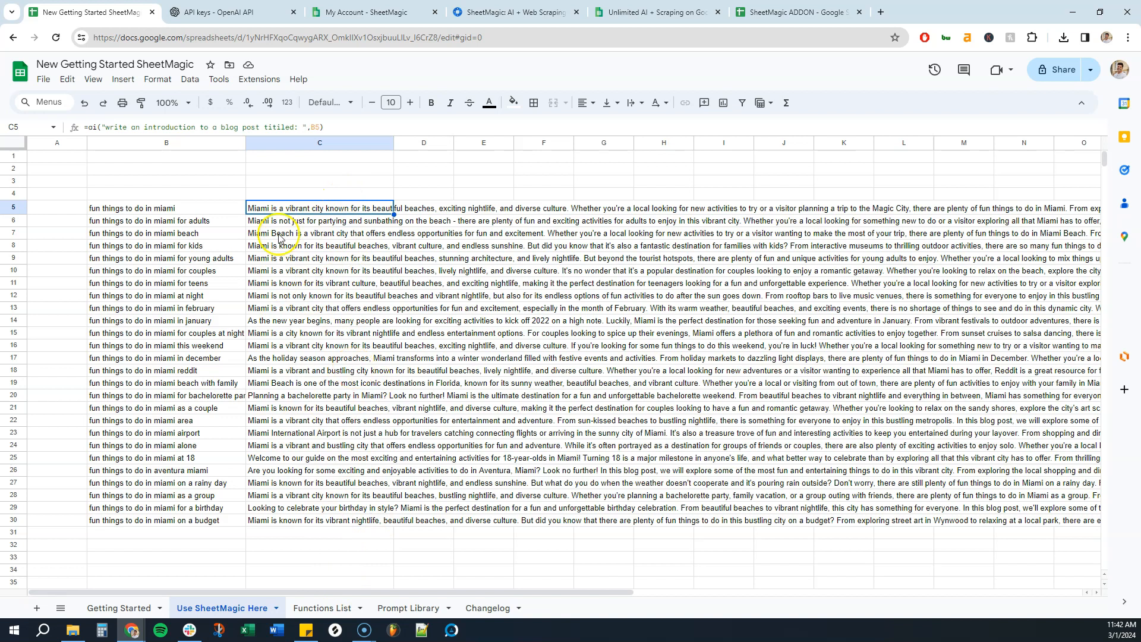
- Convert the generated introductions in C5:C30 from formulas to plain values
left_click(325, 209)
left_click(354, 522, "shift")
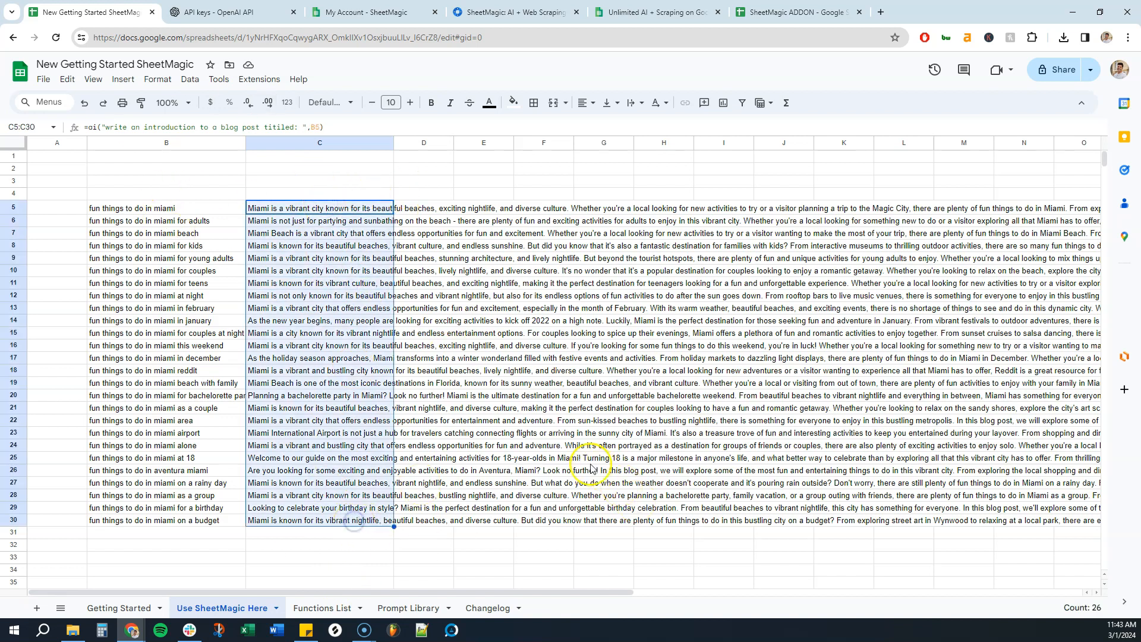
key("ctrl+c")
key("ctrl+shift+v")
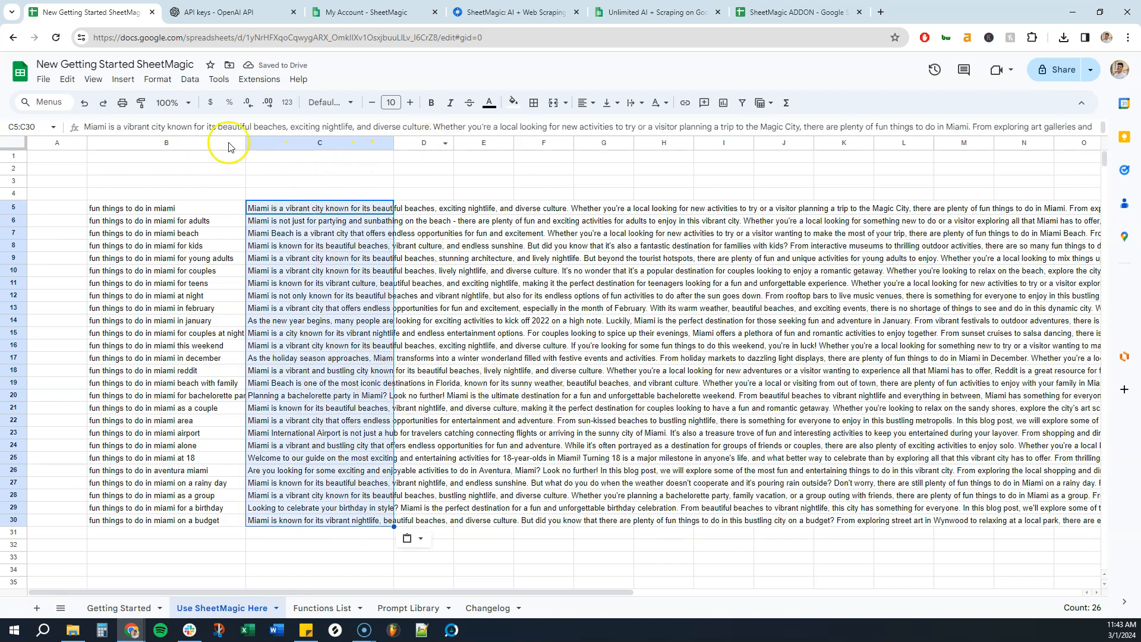
- Temporarily enlarge the formula bar to read the full introduction in C5, and return to its keyword in B5
left_click(91, 129)
left_click_drag(192, 137, 241, 288)
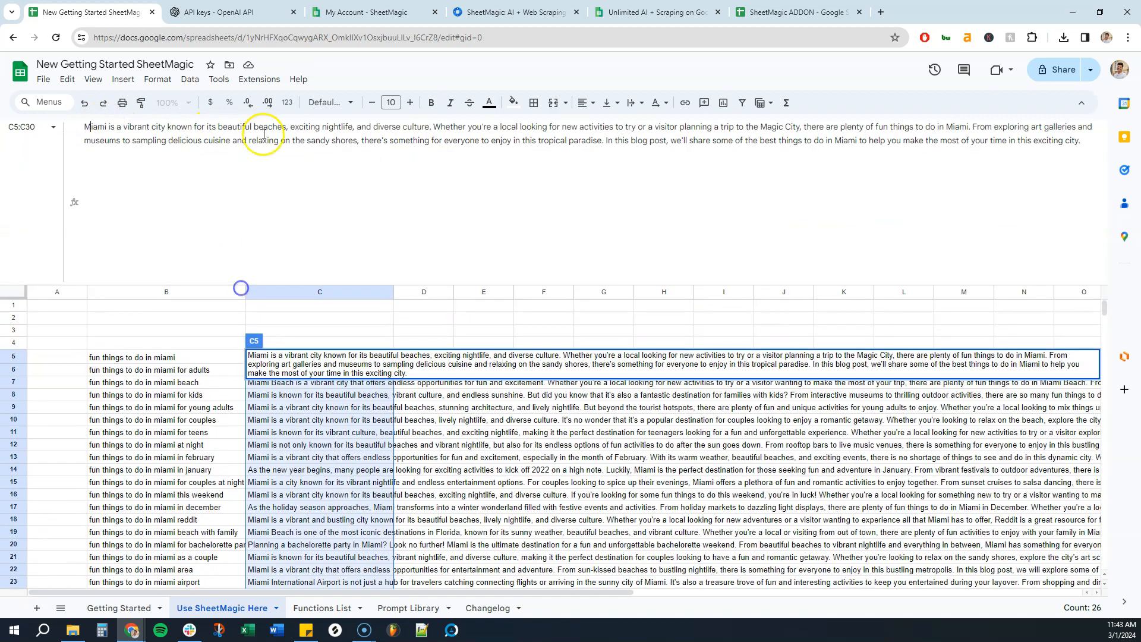
left_click(517, 305)
left_click(317, 357)
left_click_drag(266, 283, 309, 136)
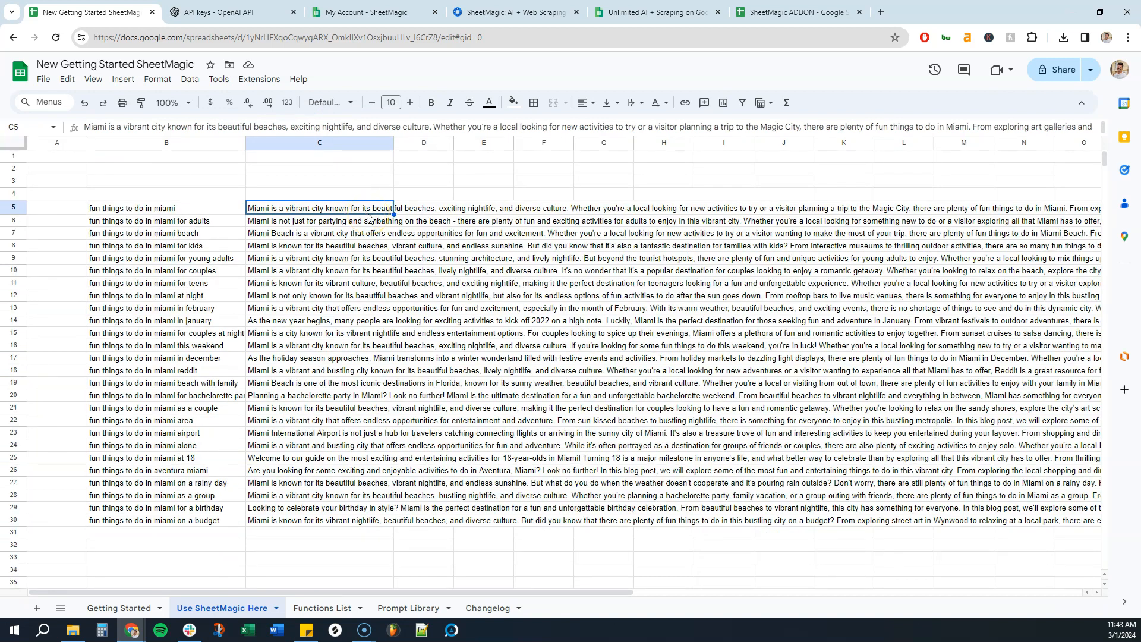
key("Left")
key("Down")
key("Up")
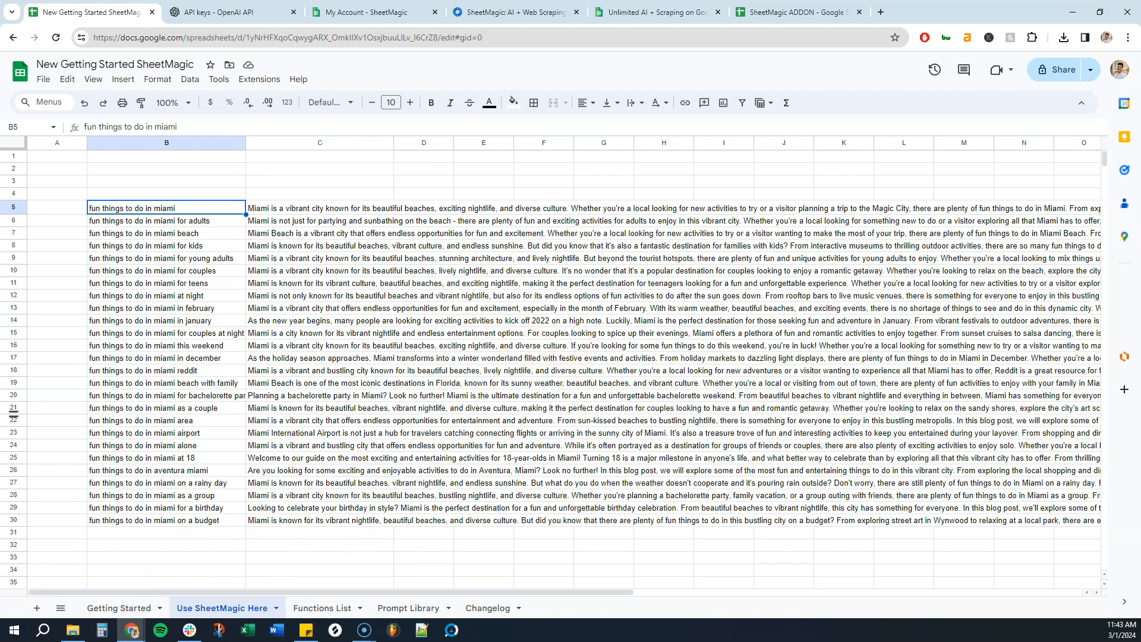
- Switch to the SheetMagic listing in Google Workspace Marketplace and view its reviews
left_click_drag(3, 12, 476, 12)
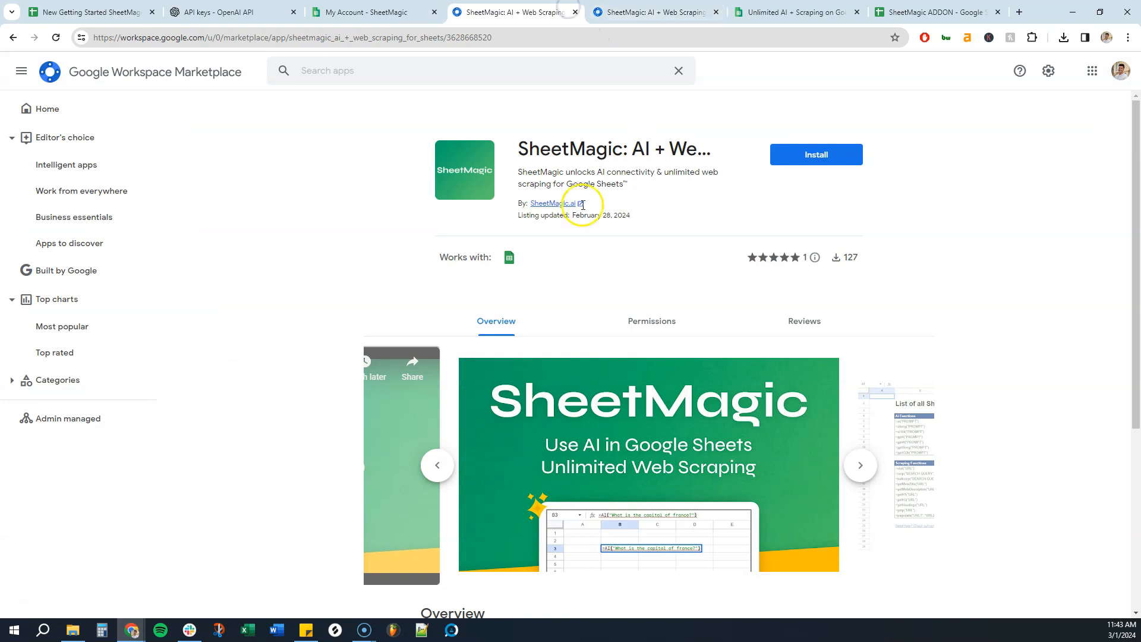
left_click(787, 327)
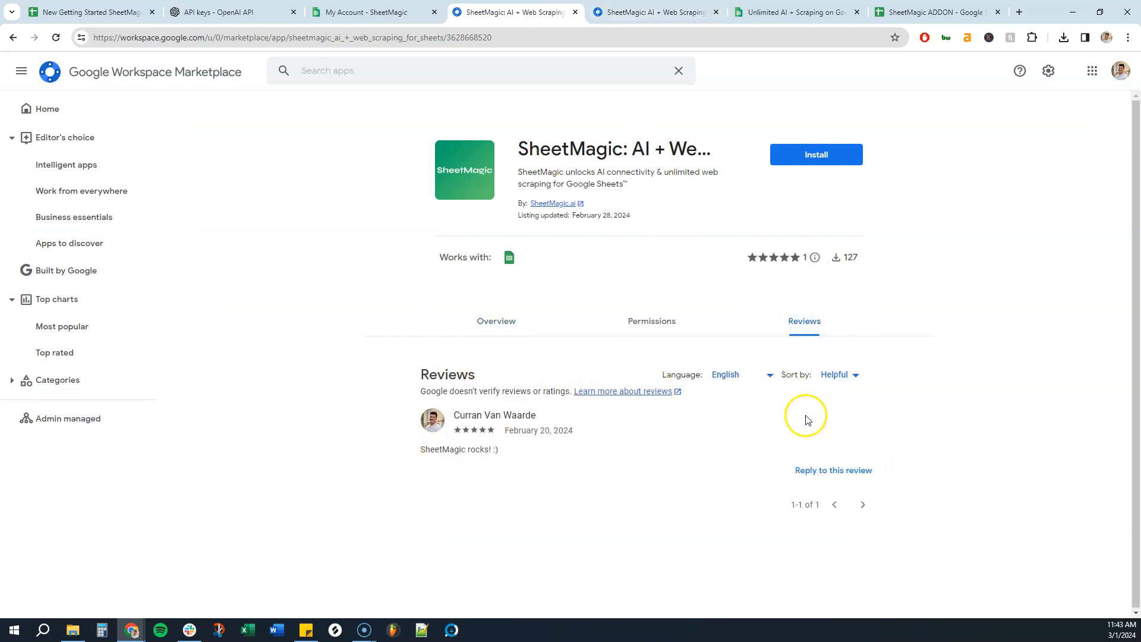